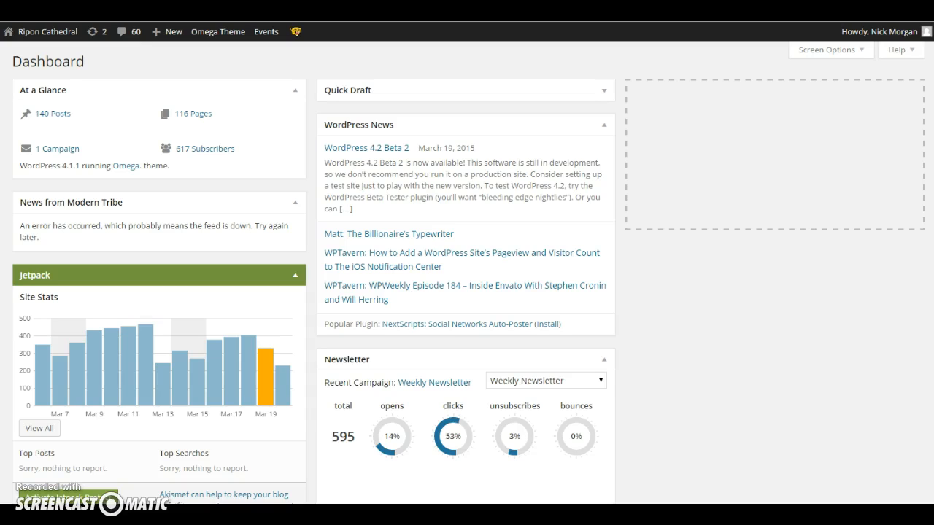
# - Visit the live site and open the recent post "Pew Sheet – March 15th 2015" from News & Events
pyautogui.moveTo(37, 34)
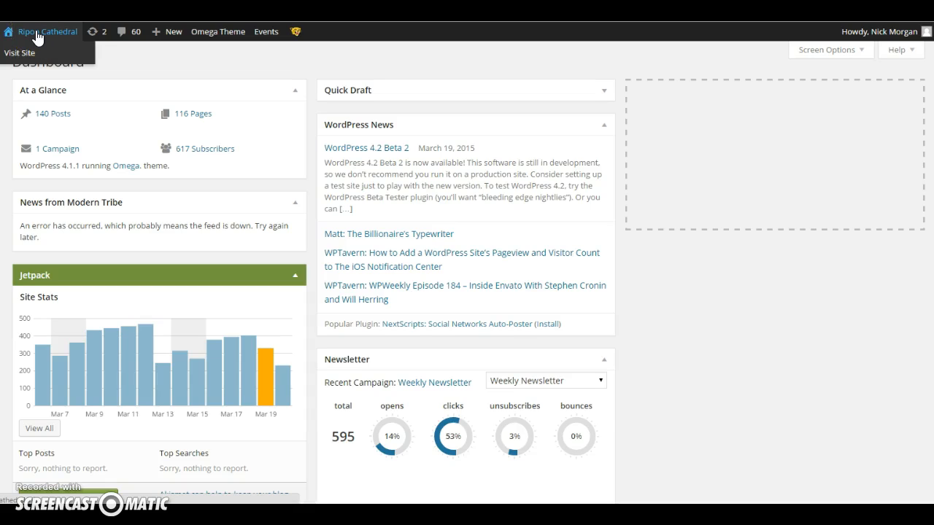
pyautogui.click(20, 54)
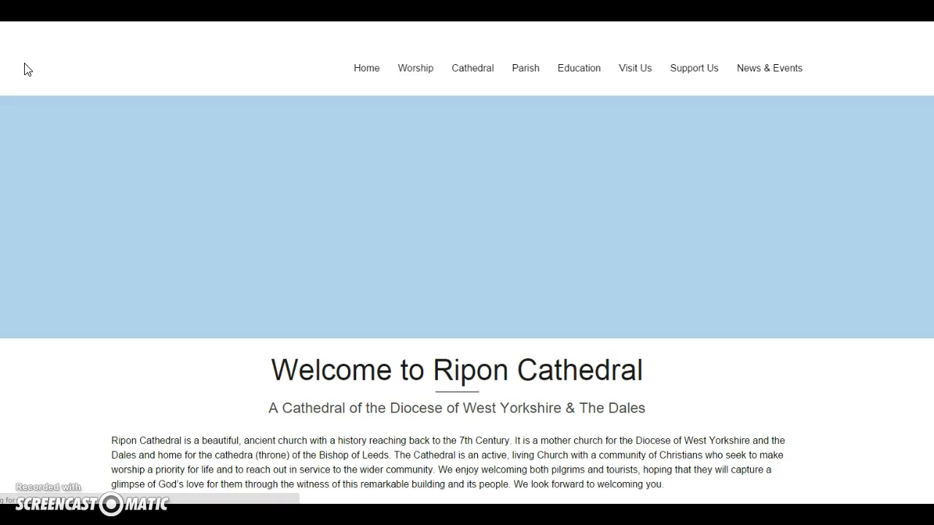
pyautogui.click(95, 71)
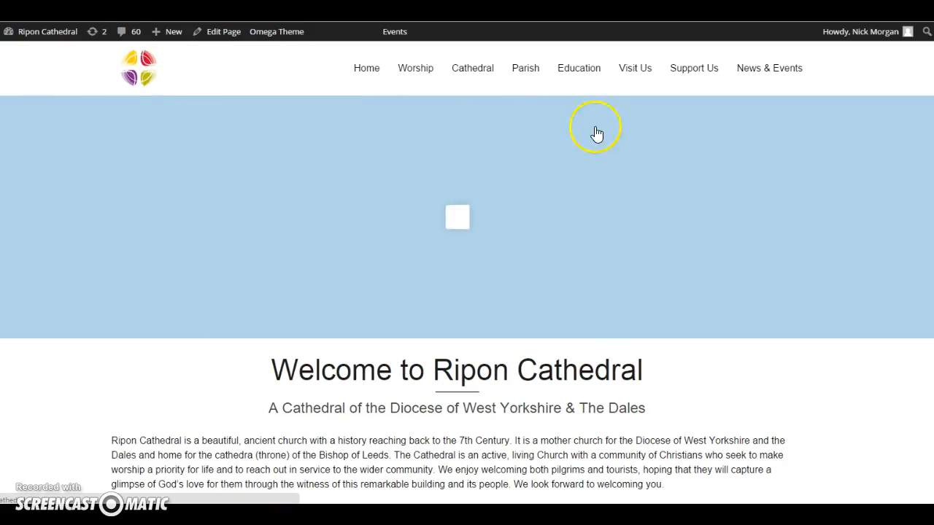
pyautogui.click(753, 83)
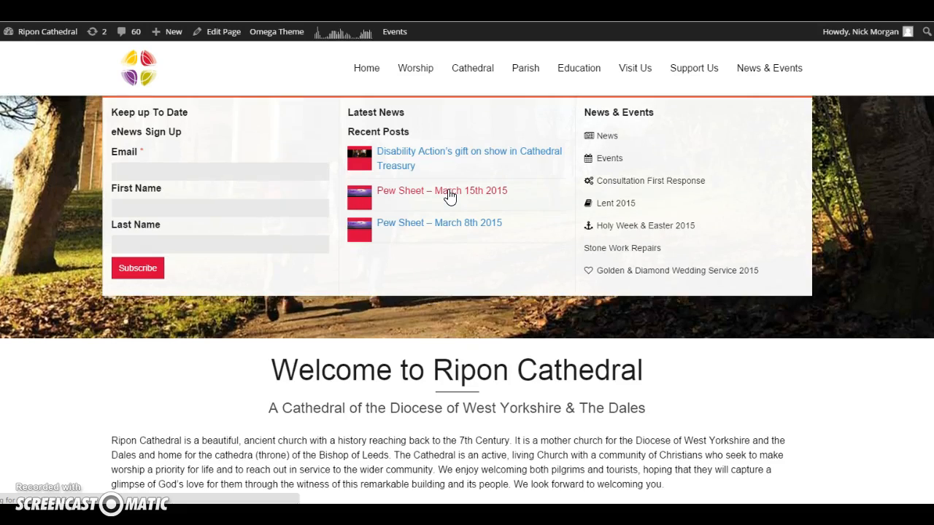
pyautogui.click(449, 194)
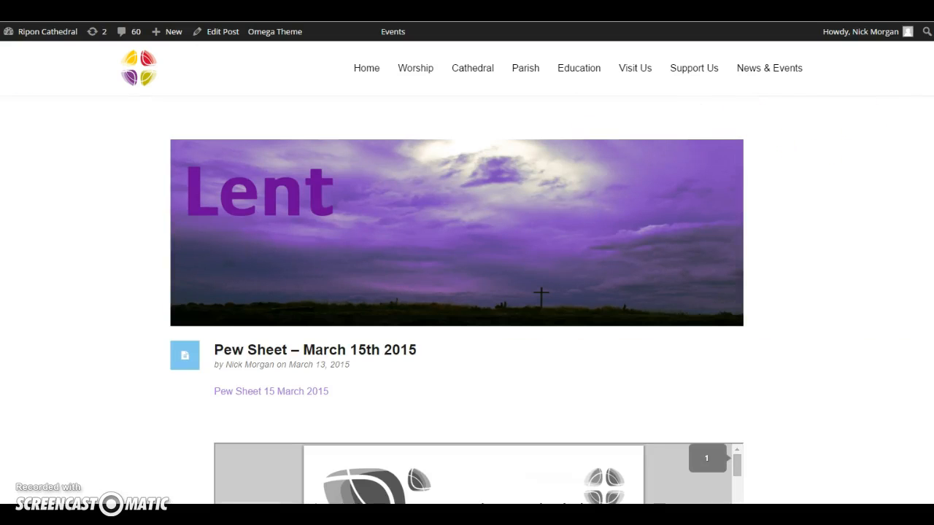
pyautogui.scroll(-1, 467, 292)
pyautogui.scroll(-1, 467, 292)
pyautogui.scroll(1, 467, 292)
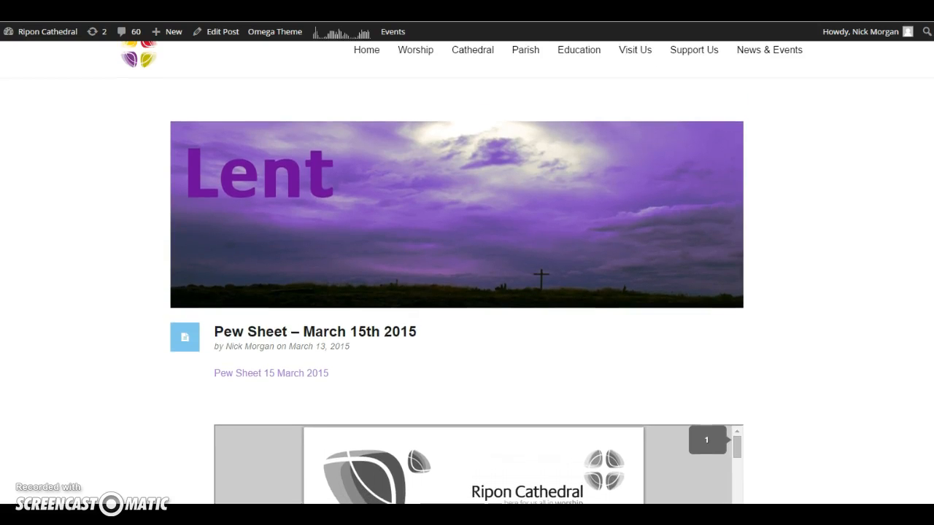
# - Open the March 15th pew sheet post for editing as text and copy its complete iframe embed code
pyautogui.click(217, 36)
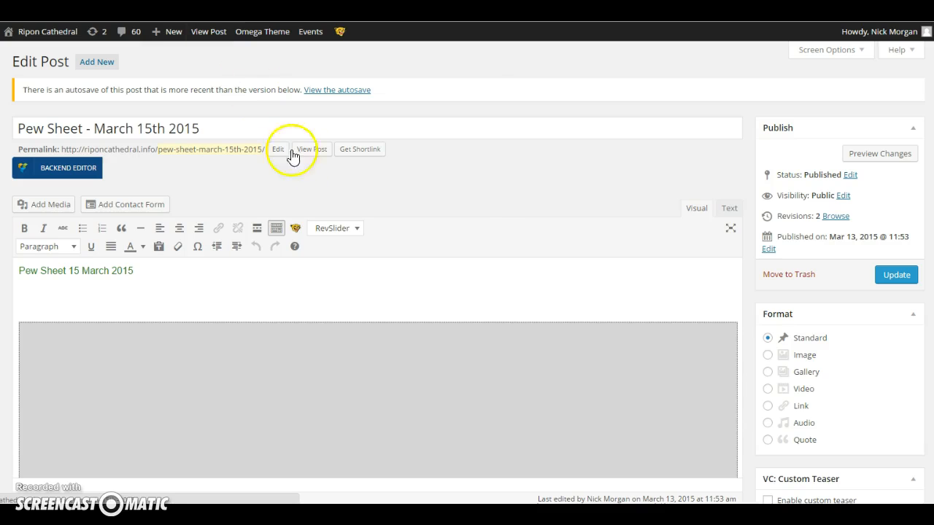
pyautogui.click(729, 212)
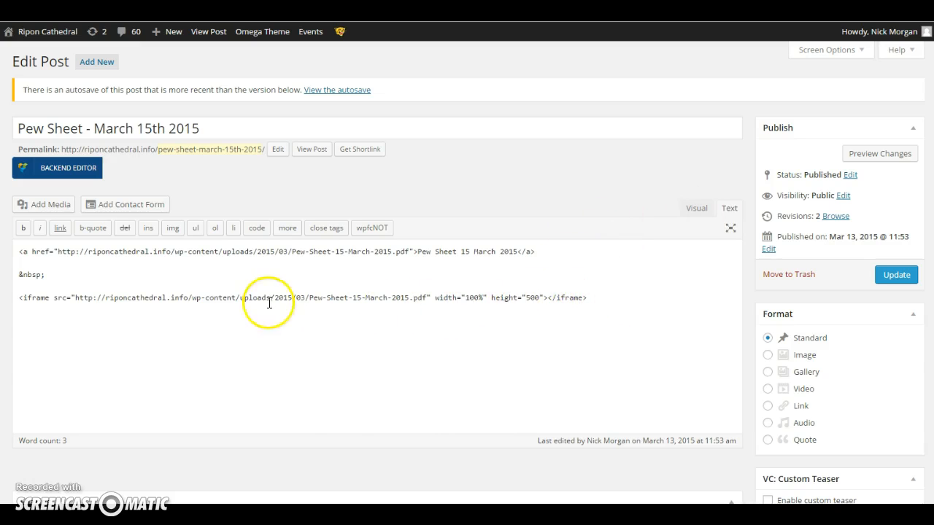
pyautogui.moveTo(589, 298); pyautogui.dragTo(10, 299)
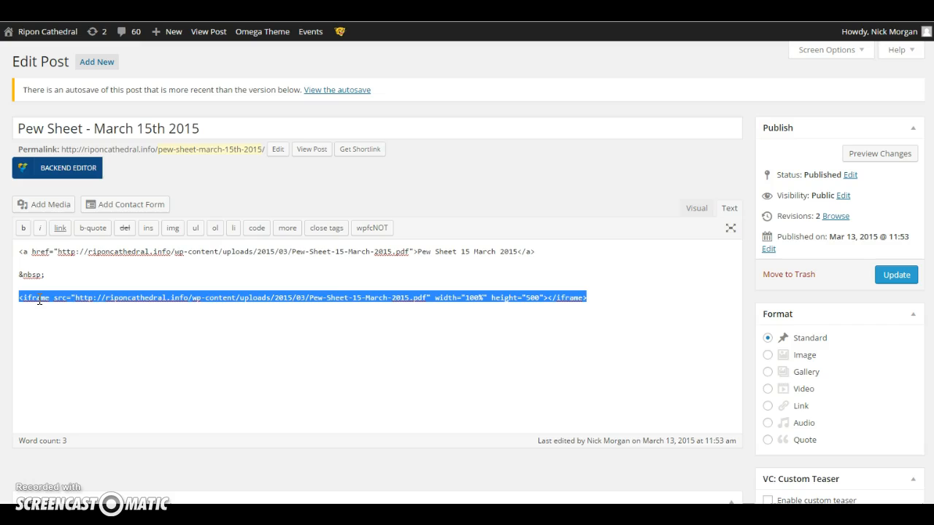
pyautogui.rightClick(39, 301)
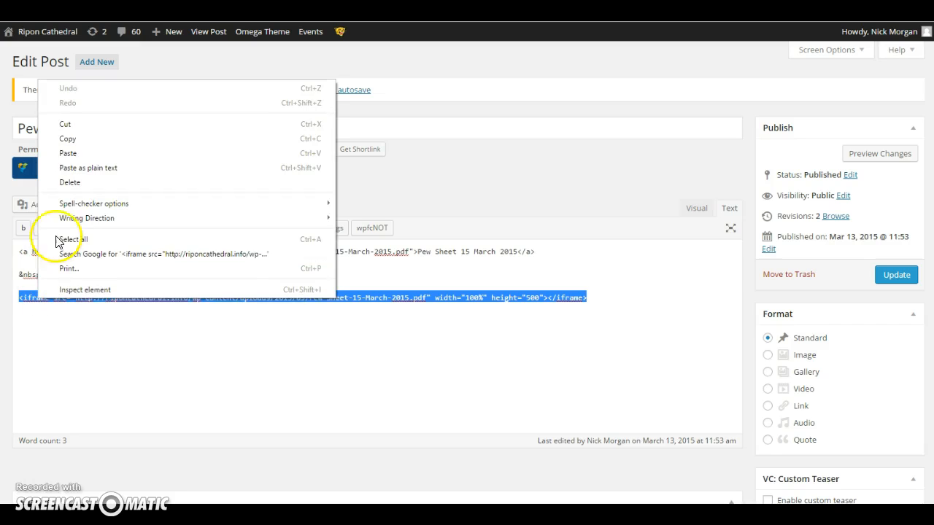
pyautogui.click(69, 141)
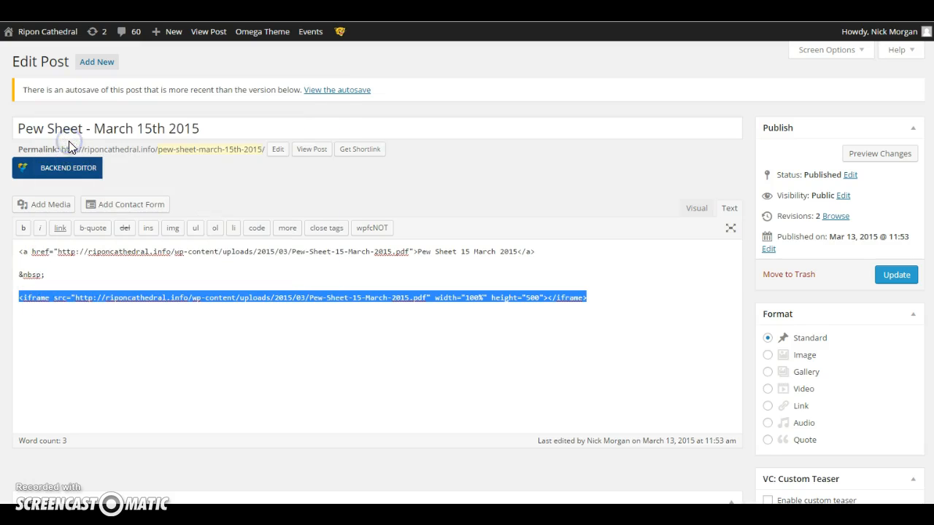
pyautogui.click(451, 263)
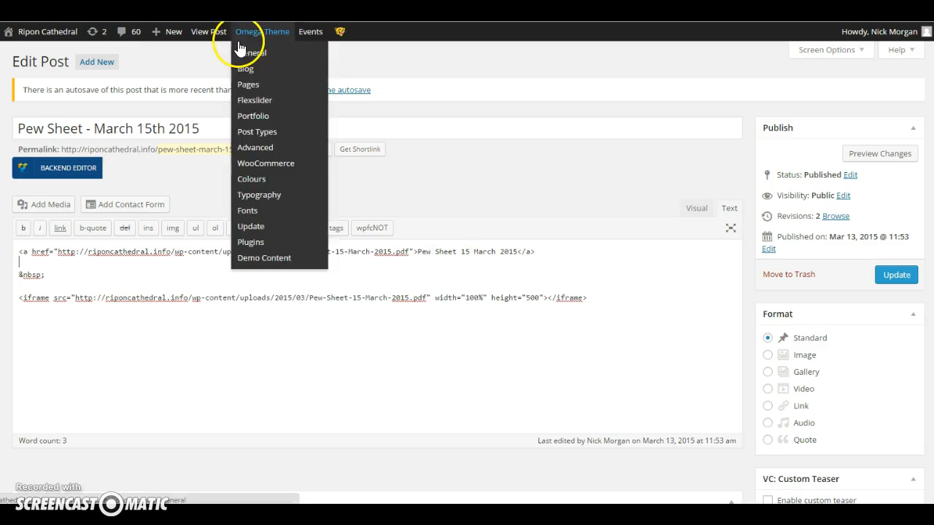
# - Create a new post titled "Pew Sheet - 22nd March 2015"
pyautogui.moveTo(172, 36)
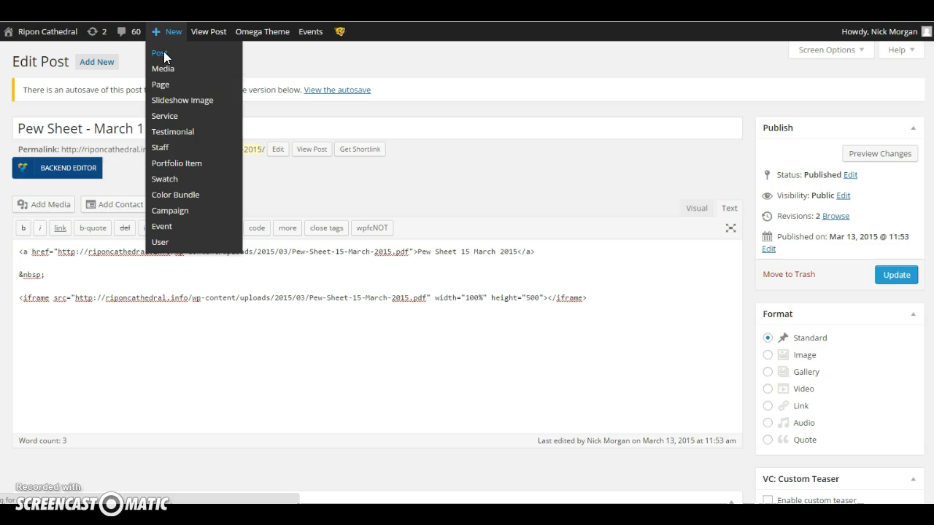
pyautogui.click(159, 53)
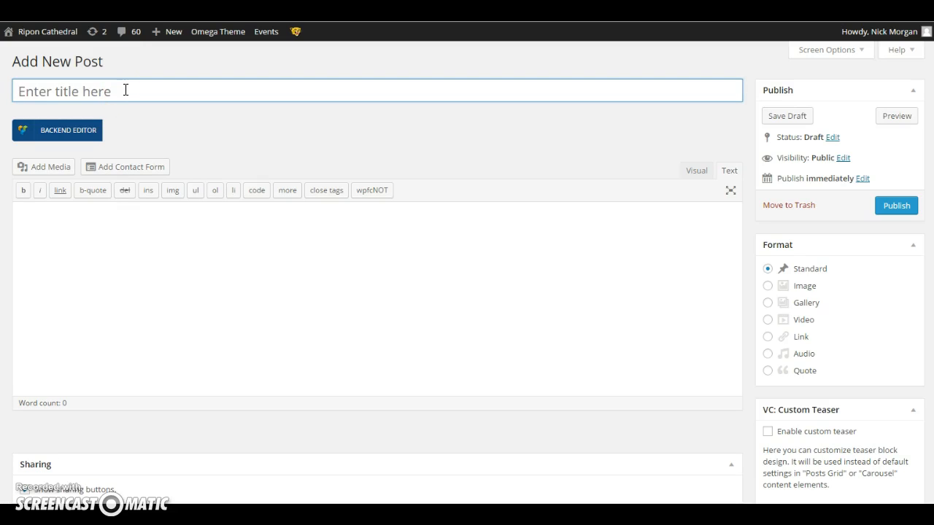
pyautogui.write('Pew She')
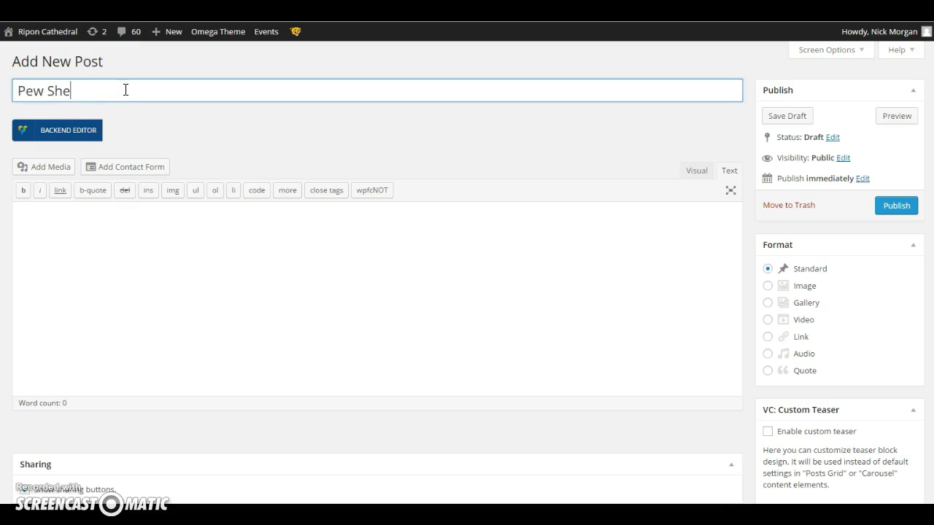
pyautogui.write('et - 22nd March 2015')
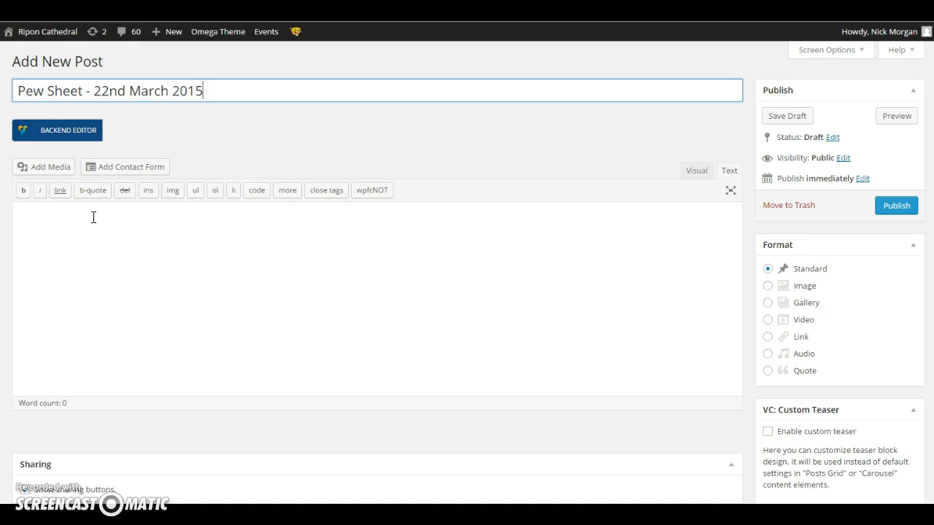
# - Upload "Pew Sheet 22nd March 2015.pdf" from Downloads and insert it into the post body as a media file link
pyautogui.click(93, 217)
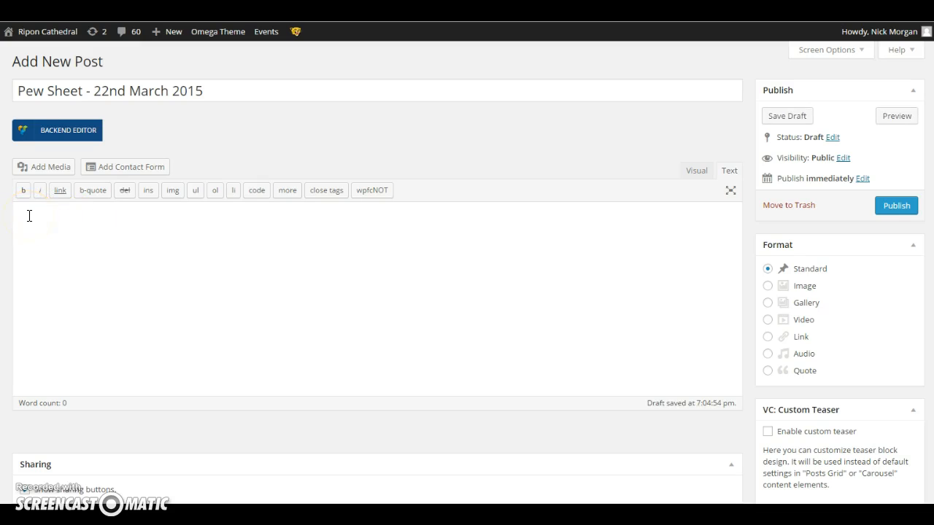
pyautogui.click(49, 169)
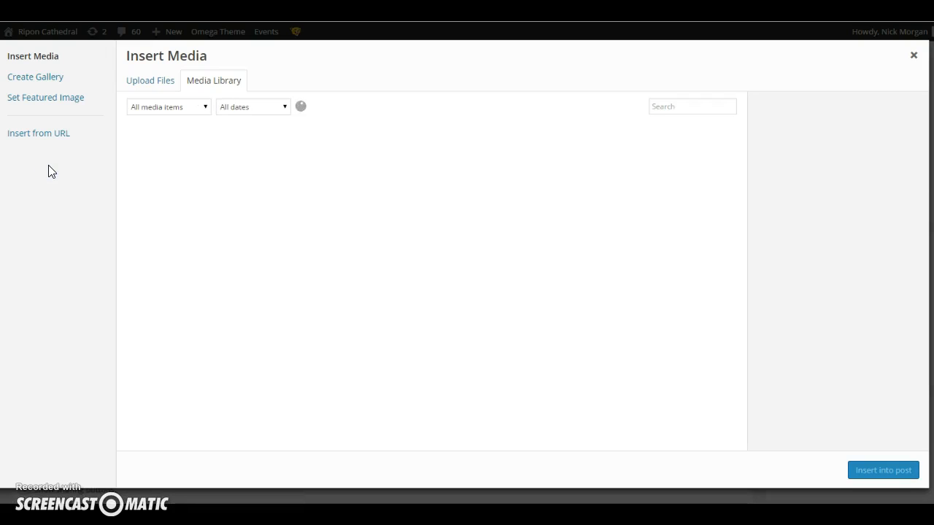
pyautogui.click(150, 82)
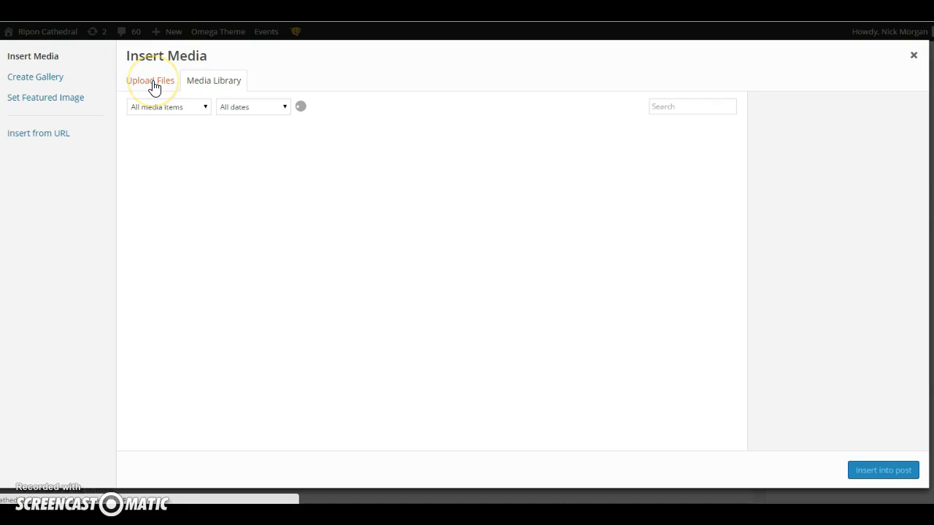
pyautogui.click(153, 85)
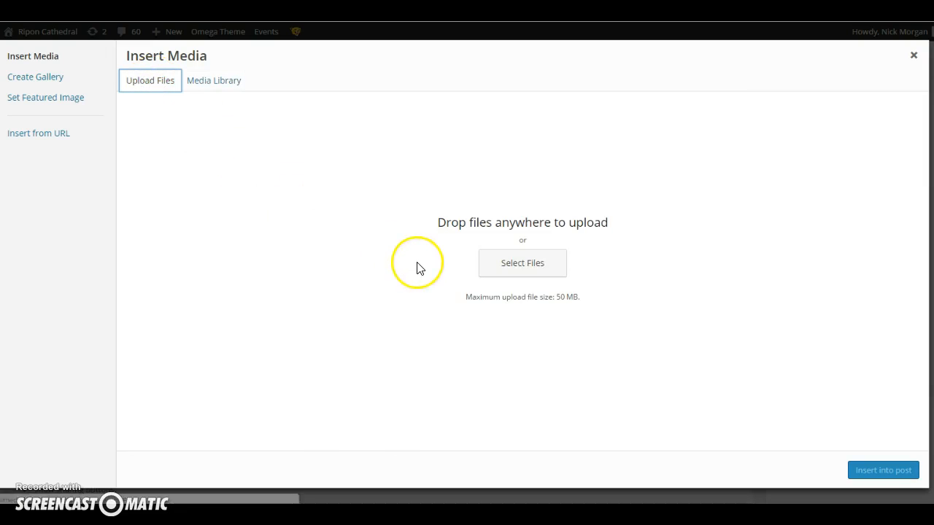
pyautogui.click(517, 267)
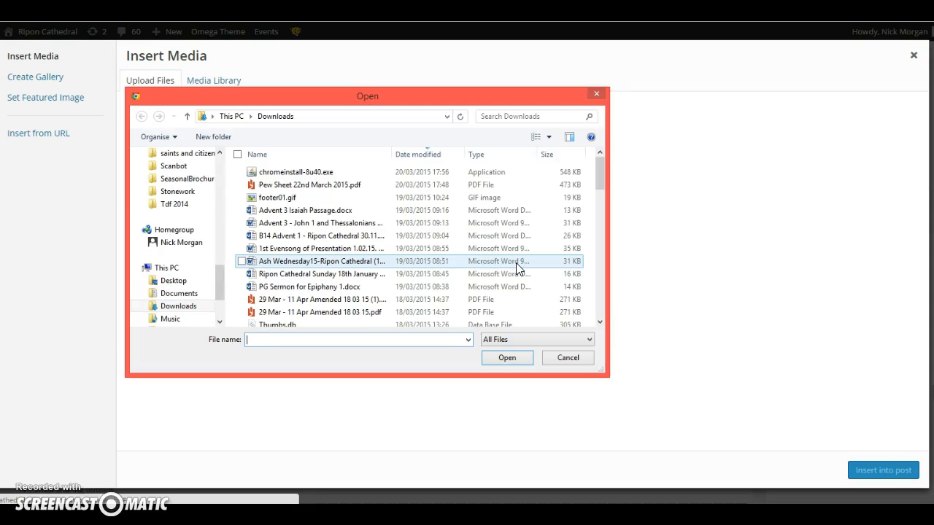
pyautogui.click(303, 187)
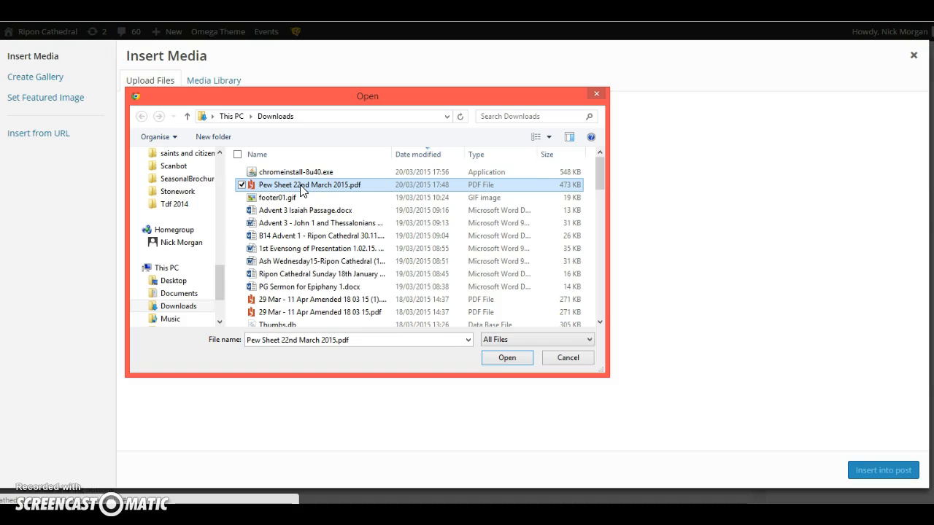
pyautogui.click(503, 361)
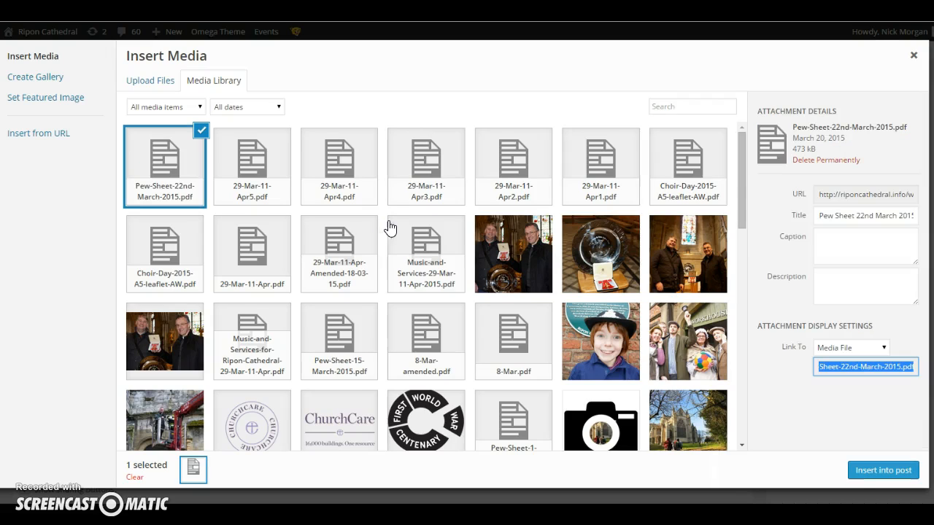
pyautogui.click(881, 472)
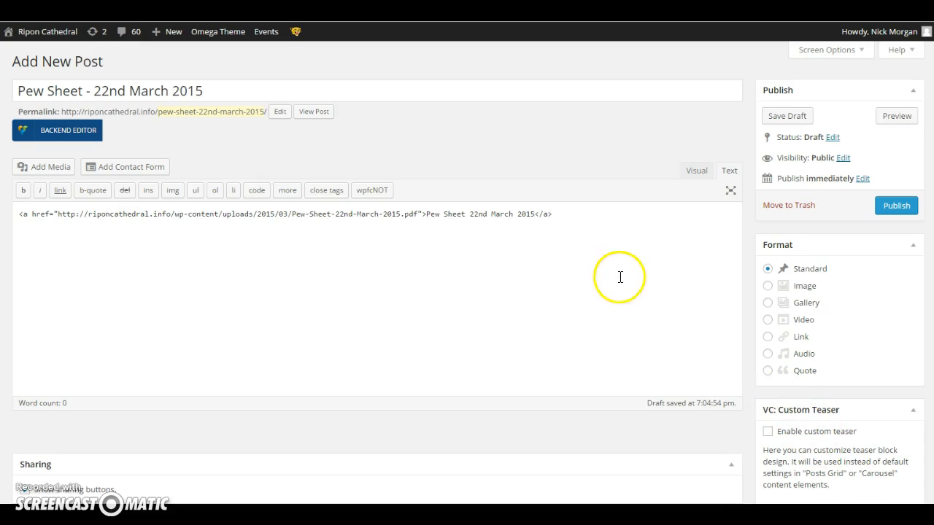
# - Paste the copied iframe embed code as plain text on a new line below the PDF link
pyautogui.click(597, 252)
pyautogui.press('Return')
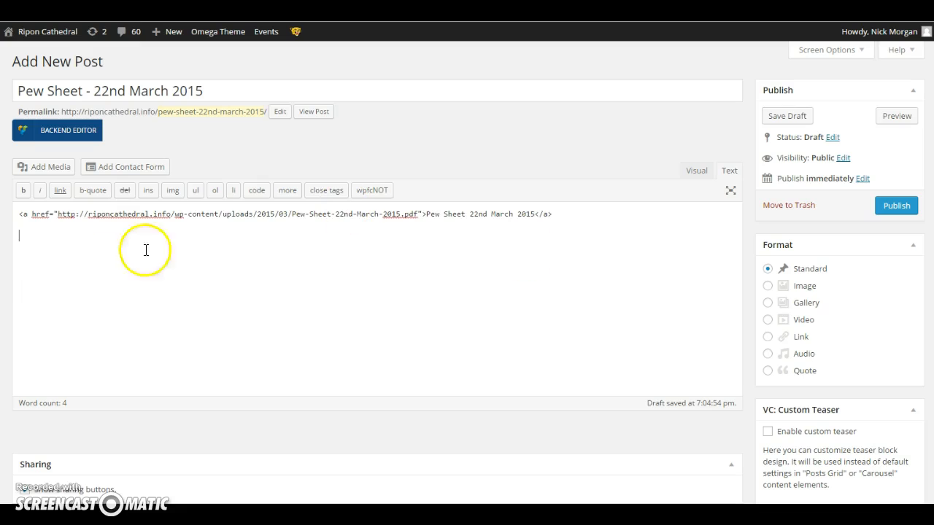
pyautogui.rightClick(24, 236)
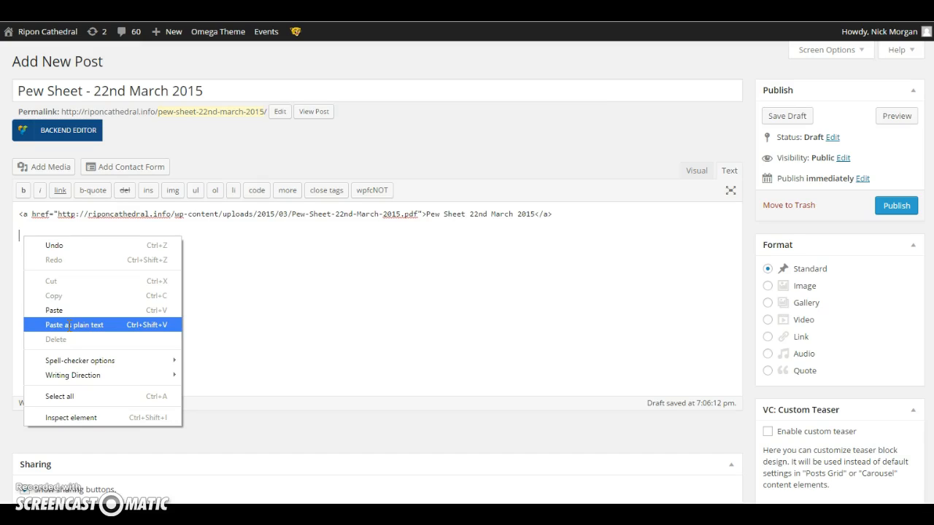
pyautogui.click(69, 326)
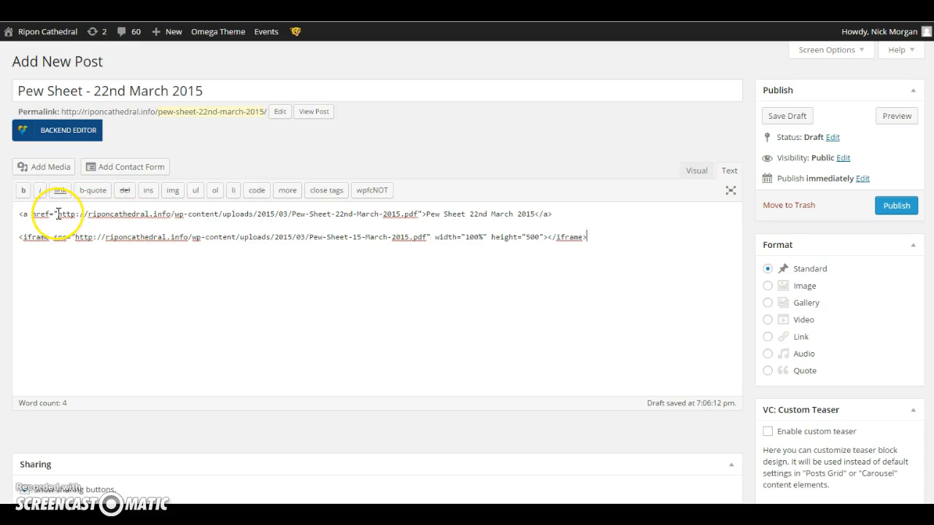
# - Replace the iframe's source URL with the Pew-Sheet-22nd-March-2015.pdf address copied from the link above it
pyautogui.moveTo(59, 214); pyautogui.dragTo(416, 213)
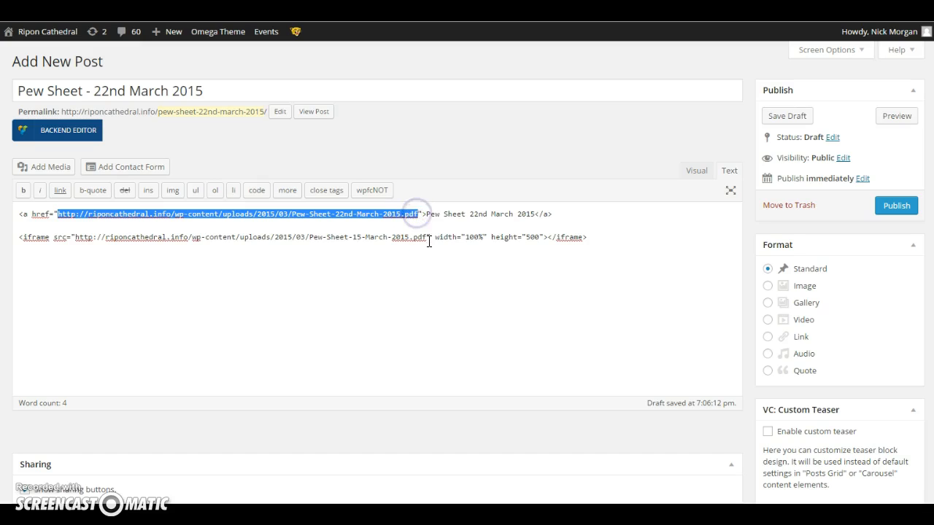
pyautogui.rightClick(399, 215)
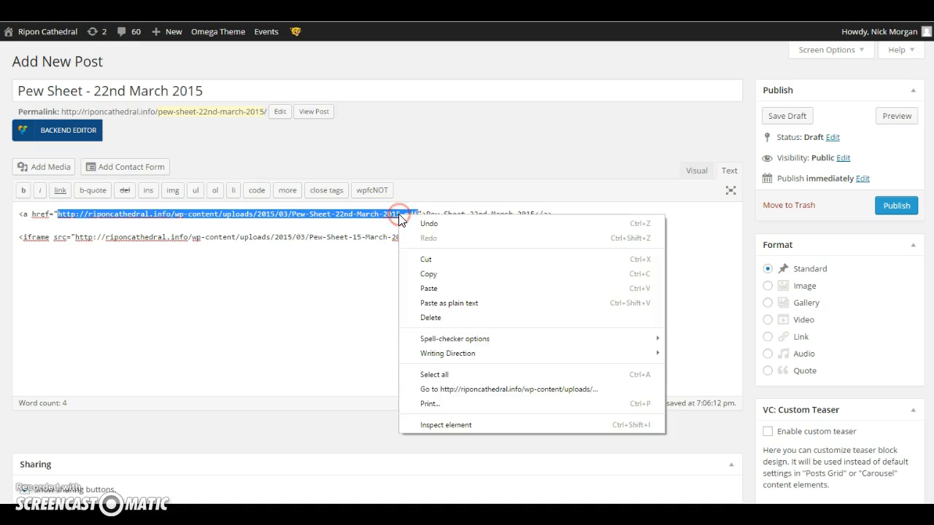
pyautogui.click(423, 274)
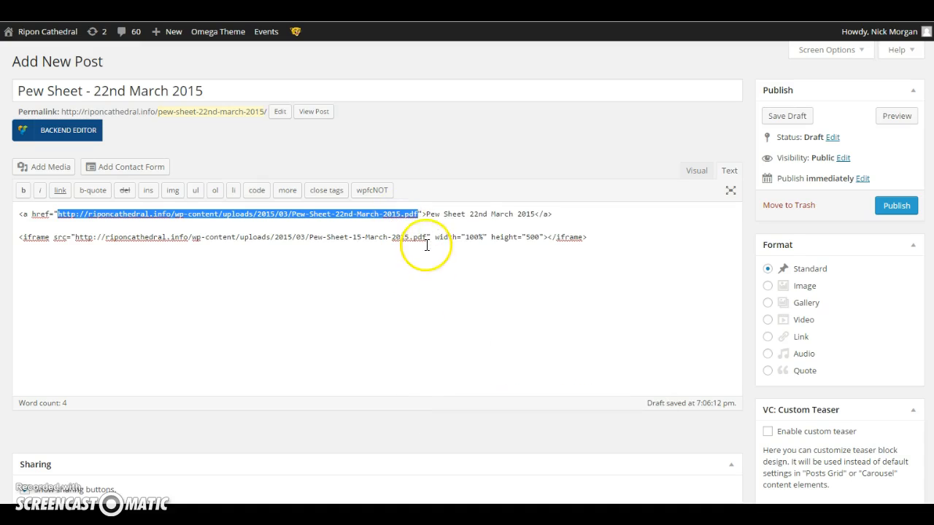
pyautogui.moveTo(427, 236); pyautogui.dragTo(75, 238)
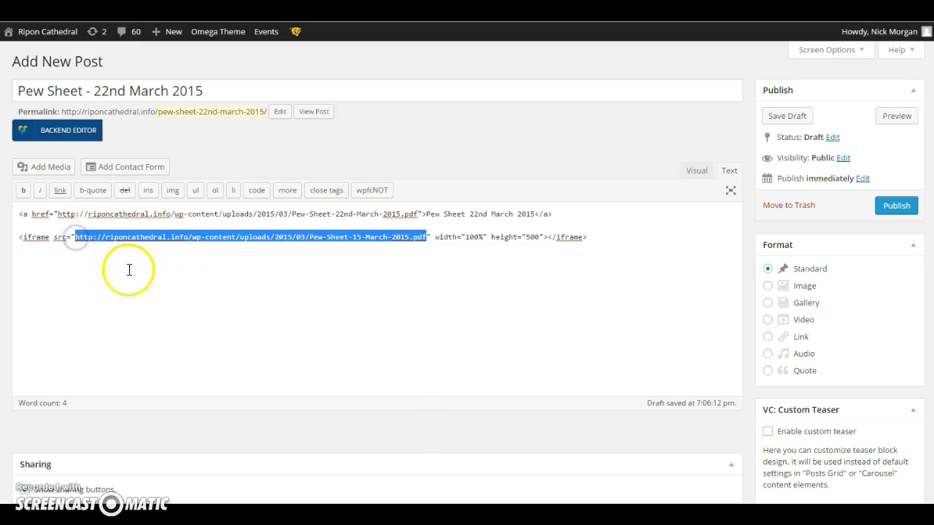
pyautogui.rightClick(311, 237)
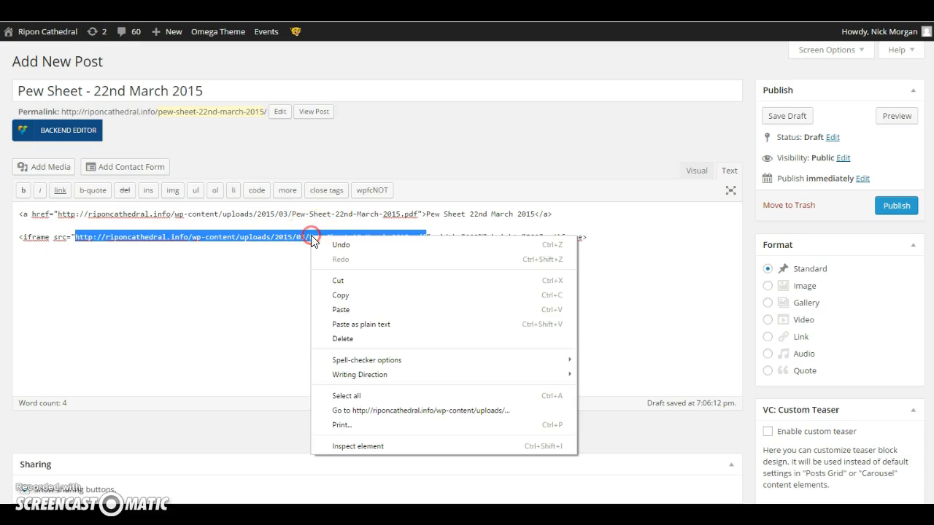
pyautogui.click(351, 327)
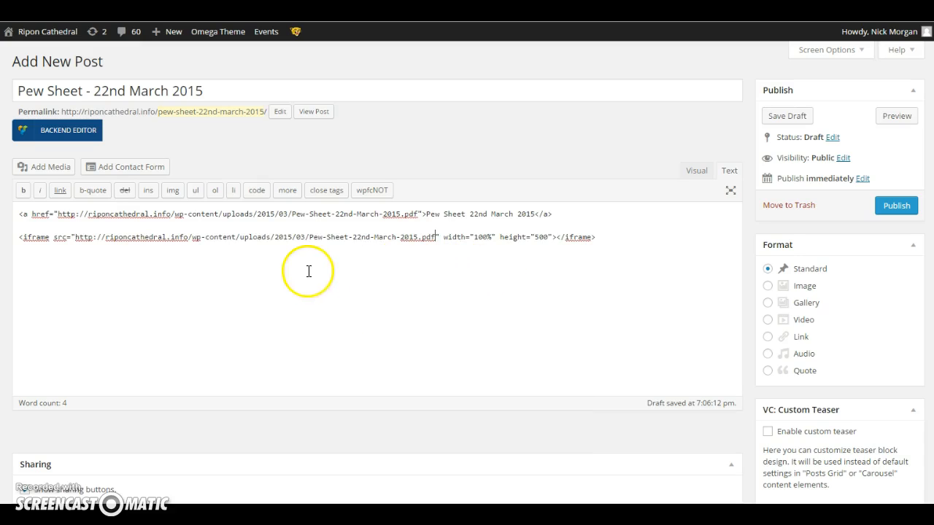
# - Switch the new post's content to the visual view to check the embedded PDF
pyautogui.click(696, 173)
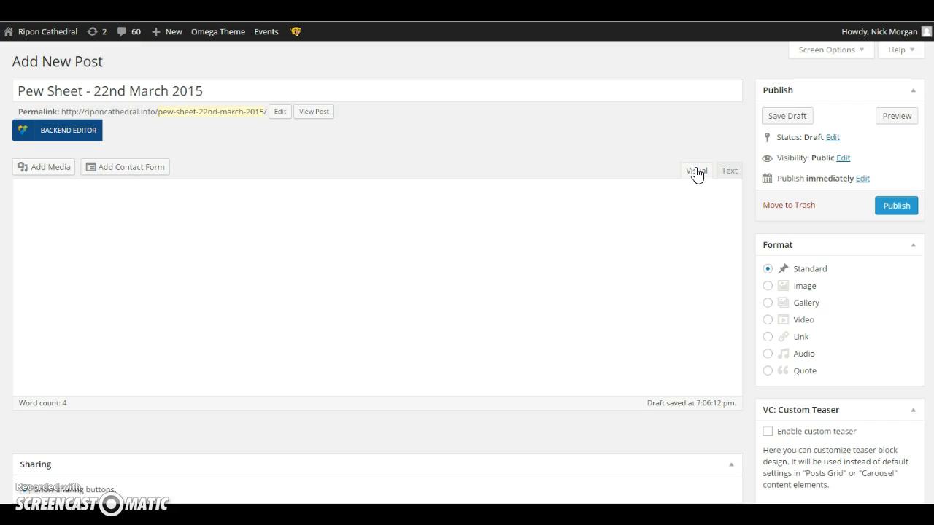
pyautogui.click(513, 183)
pyautogui.click(431, 264)
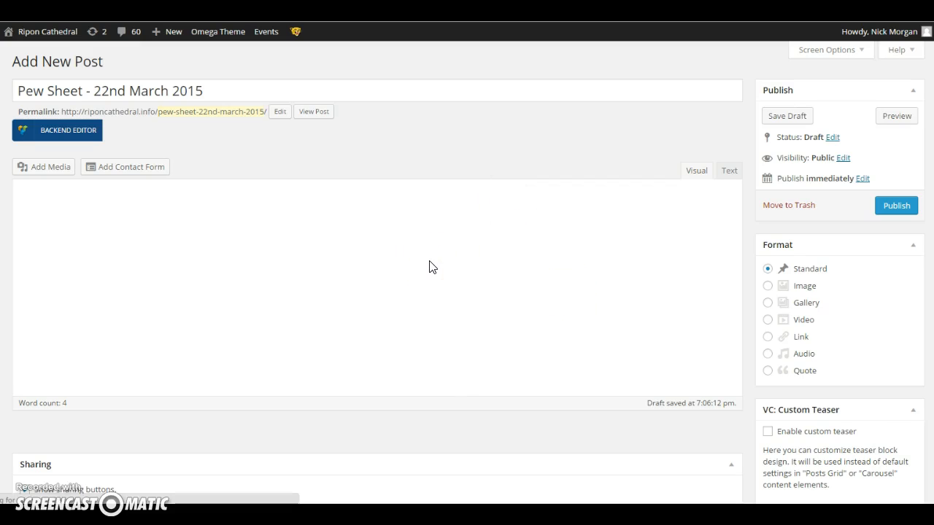
# - Assign the post to the News category and enter "pew sheet" as its tag
pyautogui.click(431, 261)
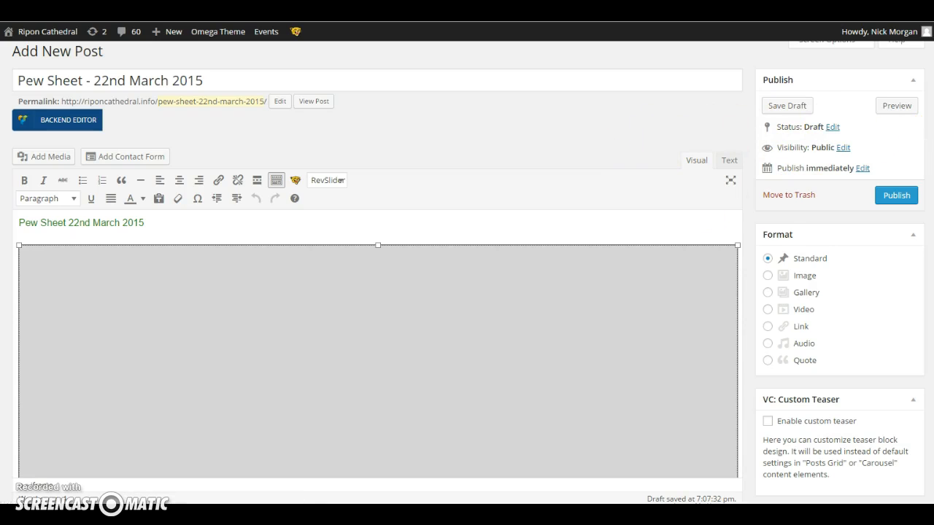
pyautogui.scroll(-3, 467, 273)
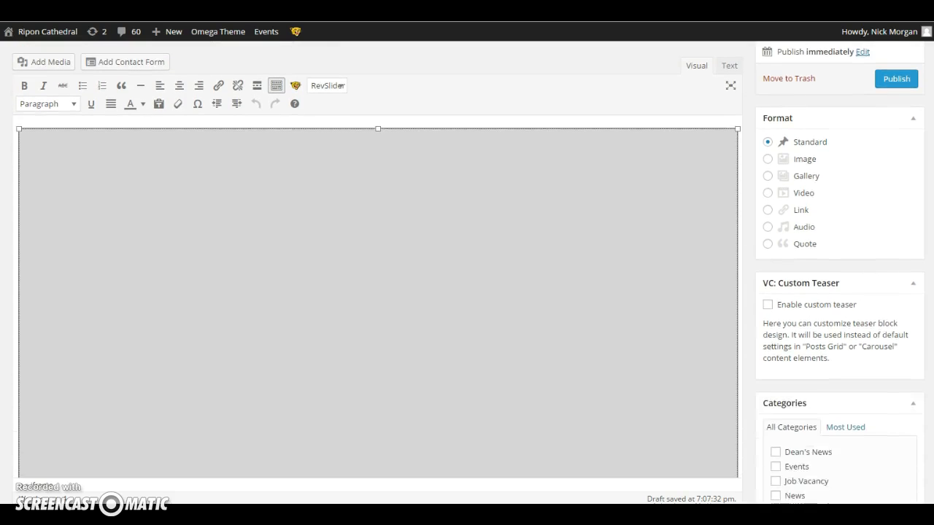
pyautogui.scroll(-3, 467, 273)
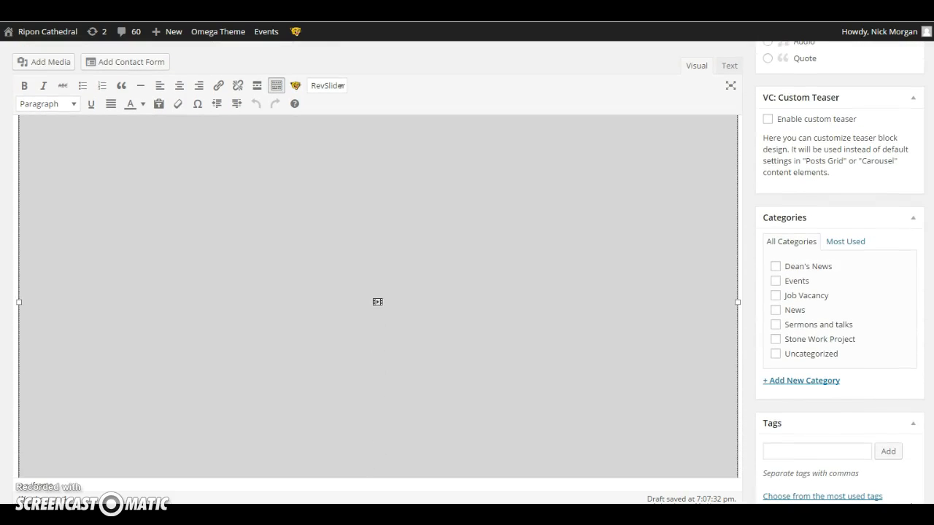
pyautogui.click(776, 310)
pyautogui.scroll(-3, 467, 292)
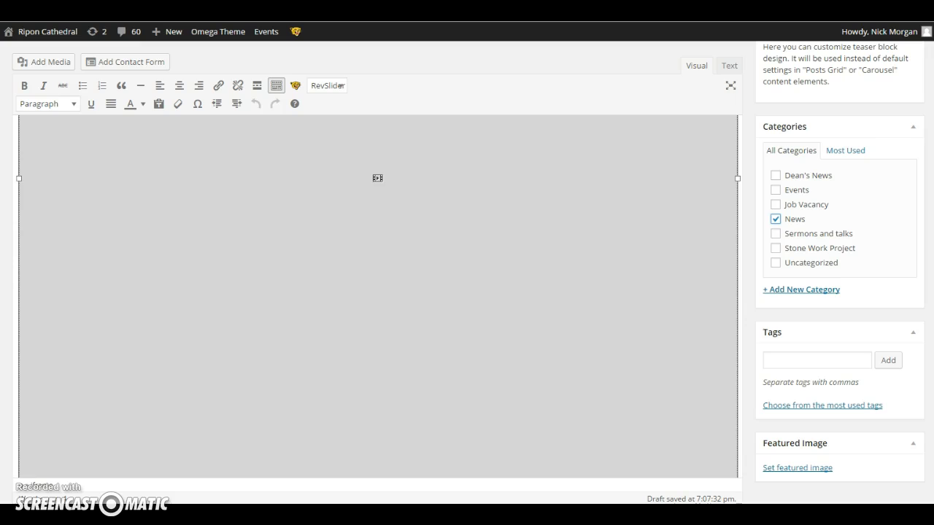
pyautogui.click(773, 359)
pyautogui.write('pew sheet')
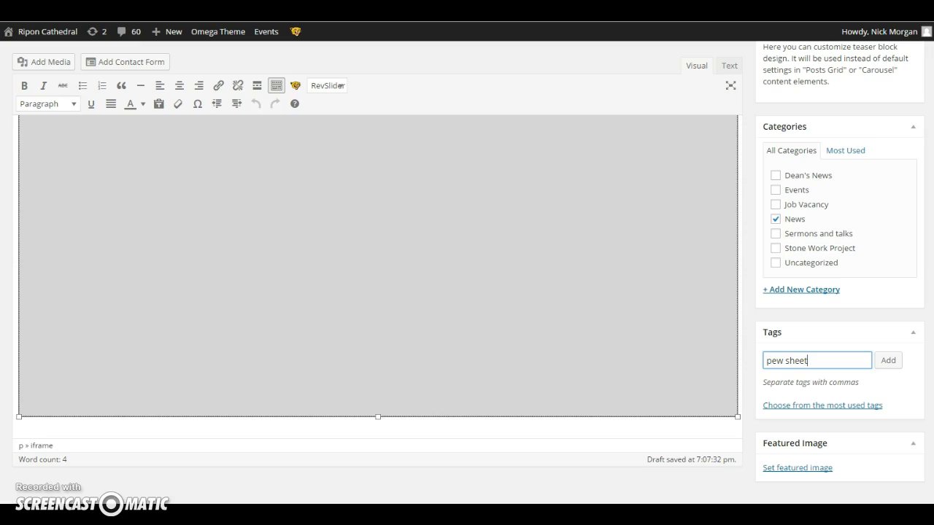
# - Set the purple Lent picture lent-letterbox.jpg from the media library as the post's featured image
pyautogui.click(798, 470)
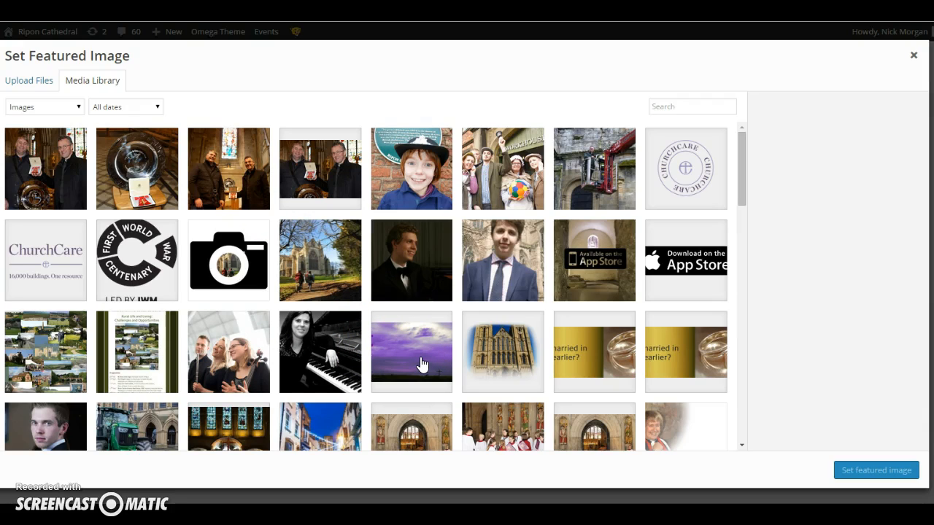
pyautogui.click(422, 363)
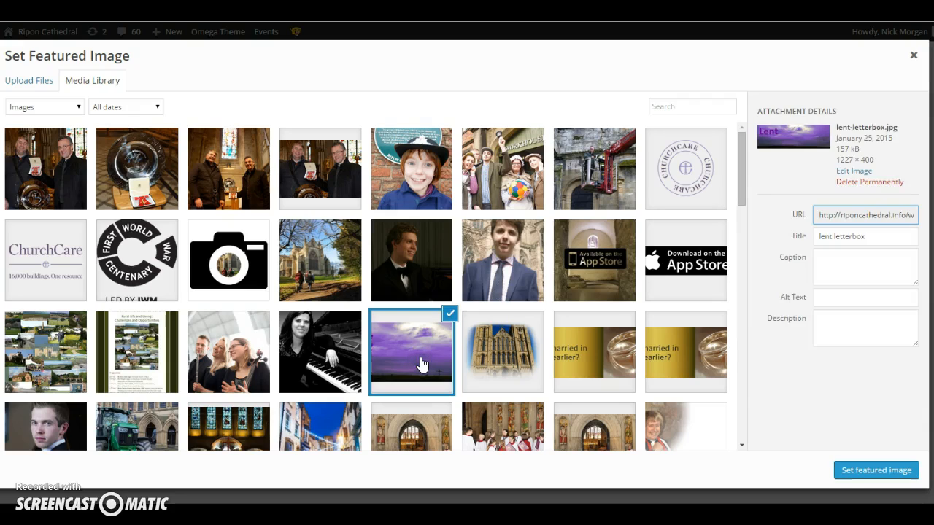
pyautogui.click(862, 473)
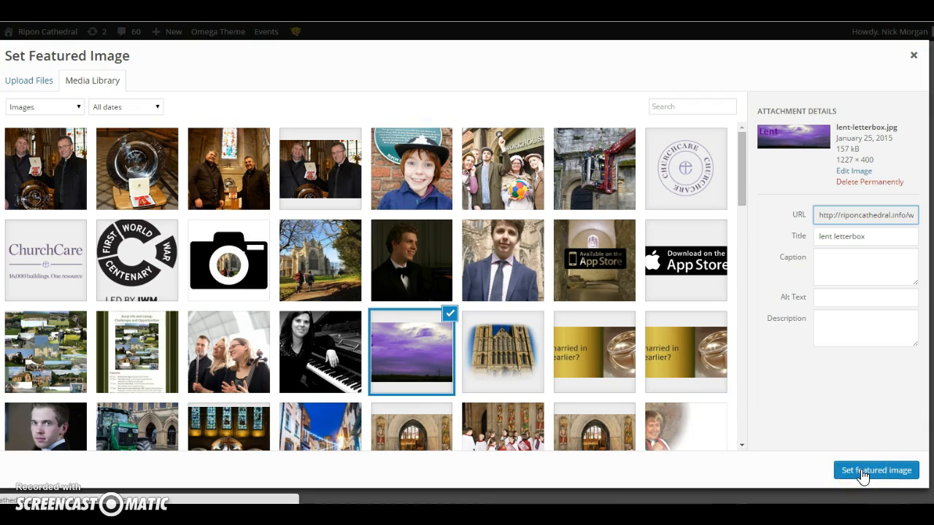
pyautogui.click(863, 473)
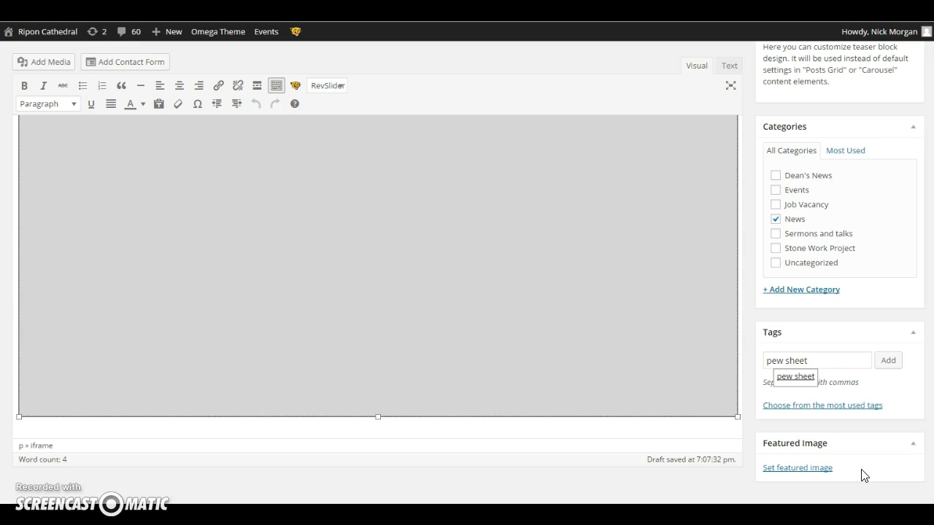
pyautogui.click(848, 425)
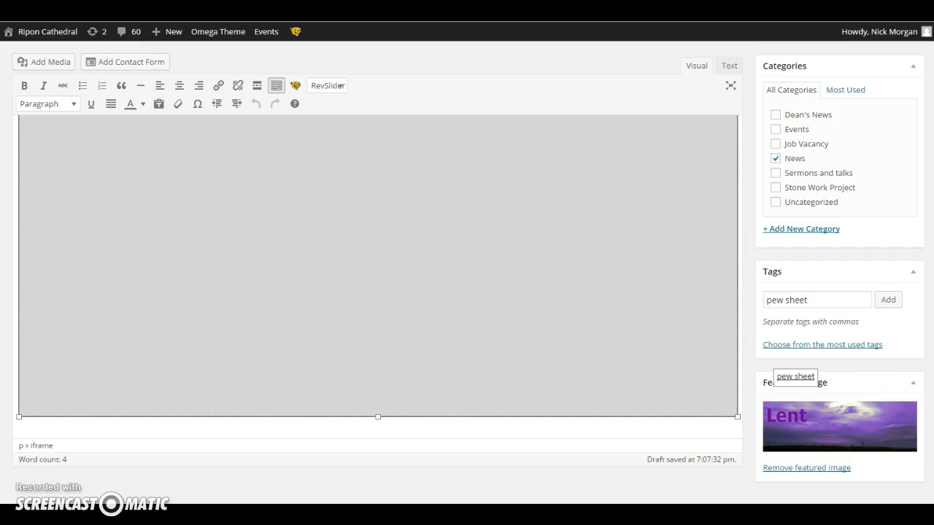
# - Publish the "Pew Sheet - 22nd March 2015" post immediately with public visibility
pyautogui.scroll(3, 840, 328)
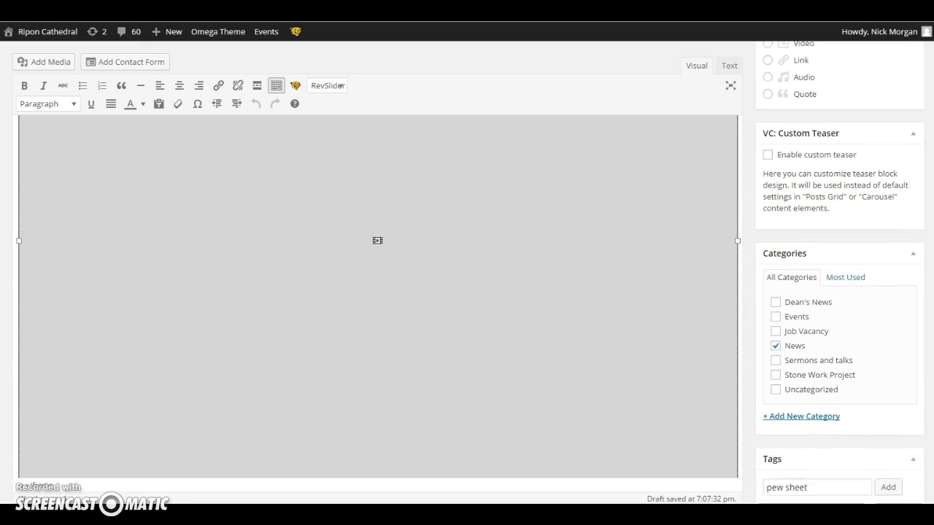
pyautogui.scroll(4, 930, 240)
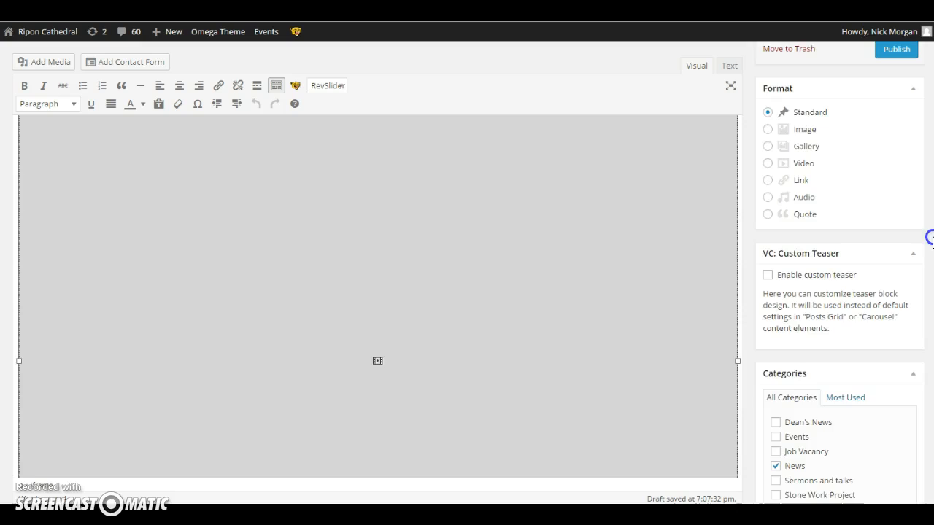
pyautogui.scroll(2, 929, 189)
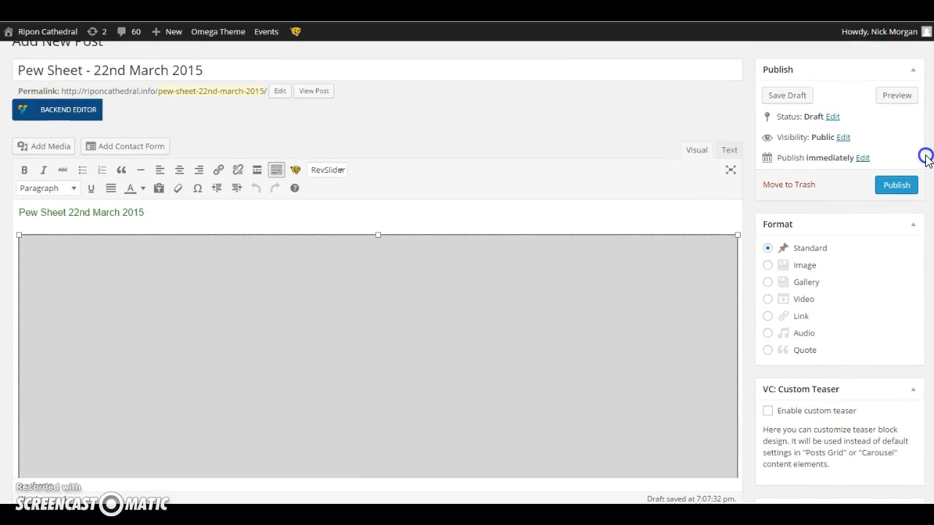
pyautogui.scroll(1, 925, 157)
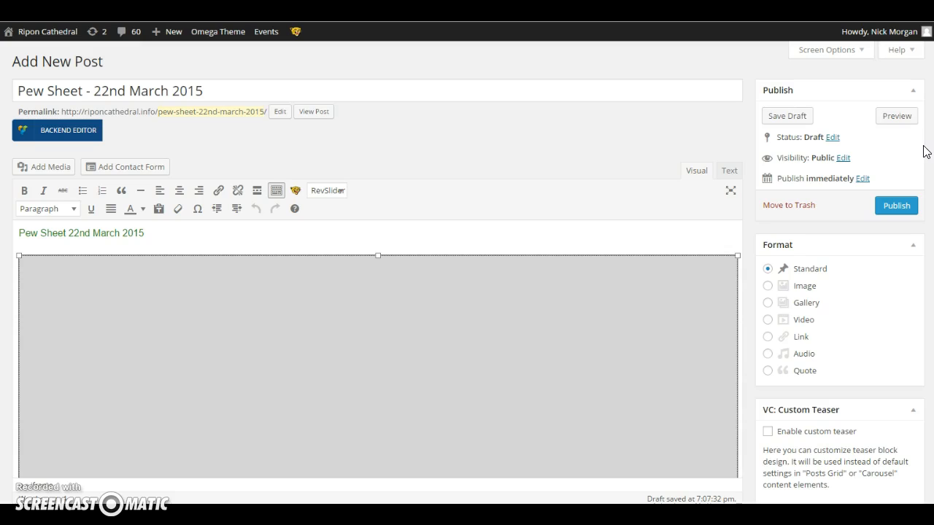
pyautogui.click(898, 207)
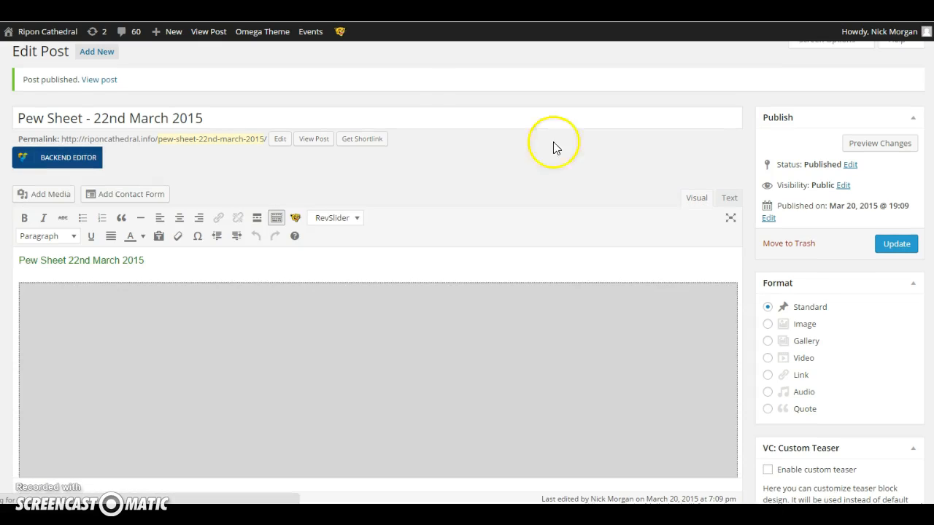
# - View the published pew sheet post on the site and examine the pages of its embedded PDF
pyautogui.click(106, 83)
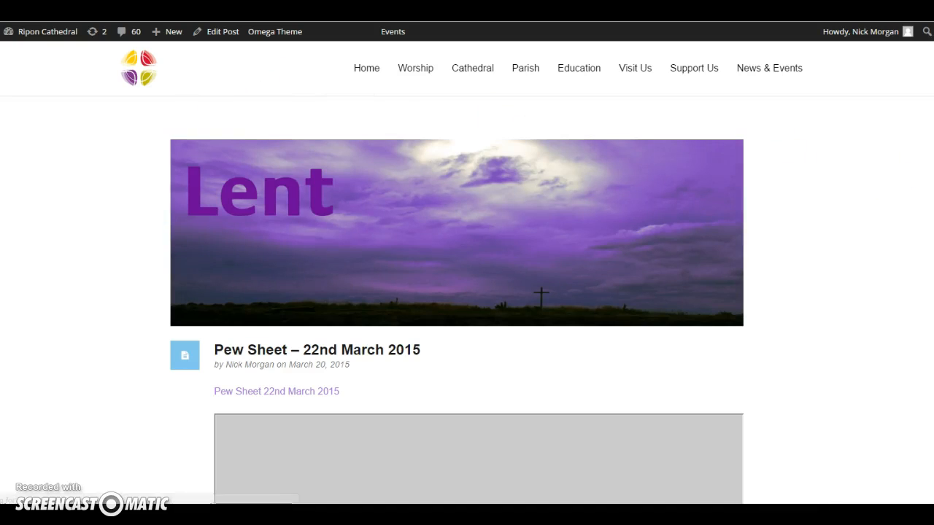
pyautogui.scroll(-2, 467, 292)
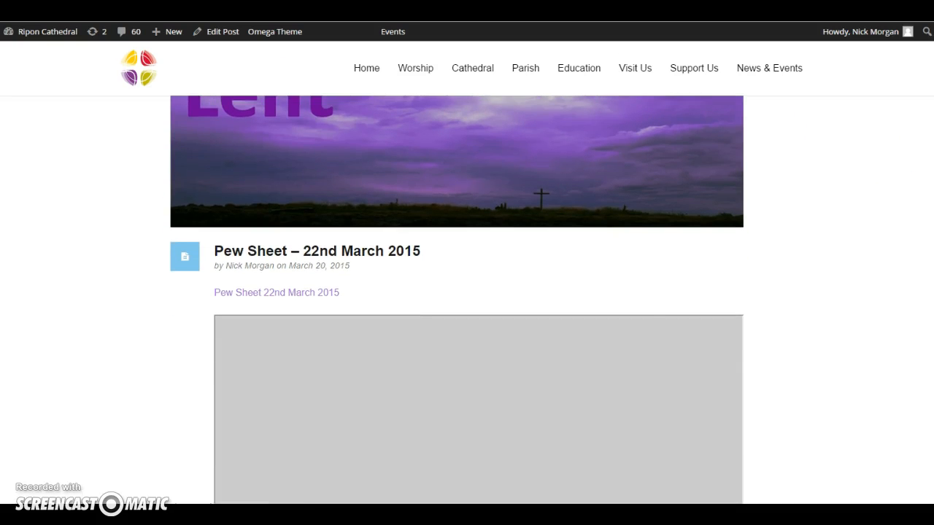
pyautogui.scroll(-2, 467, 291)
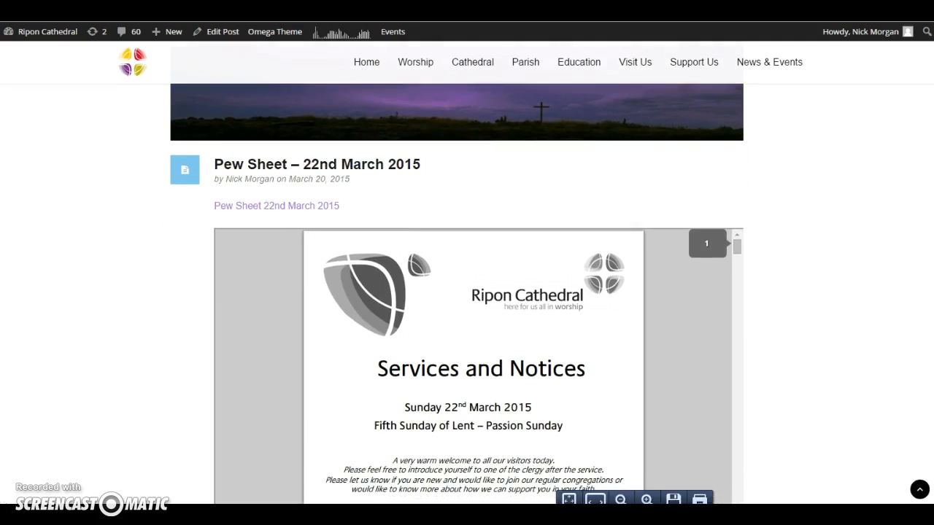
pyautogui.scroll(-1, 467, 292)
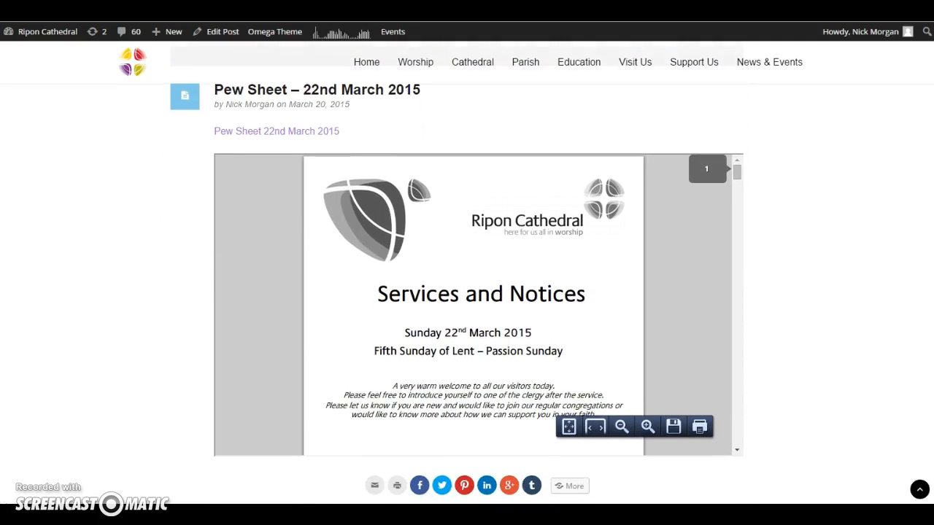
pyautogui.scroll(-1, 467, 291)
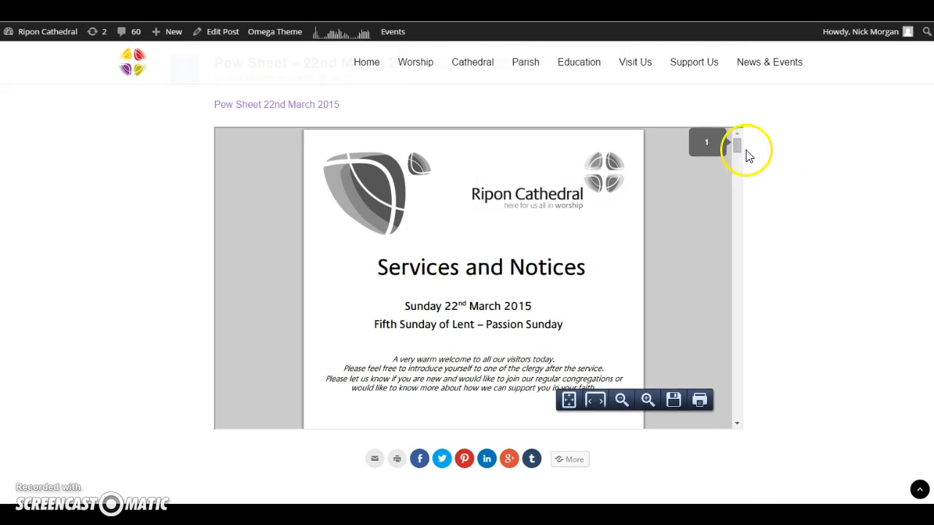
pyautogui.moveTo(736, 148); pyautogui.dragTo(738, 313)
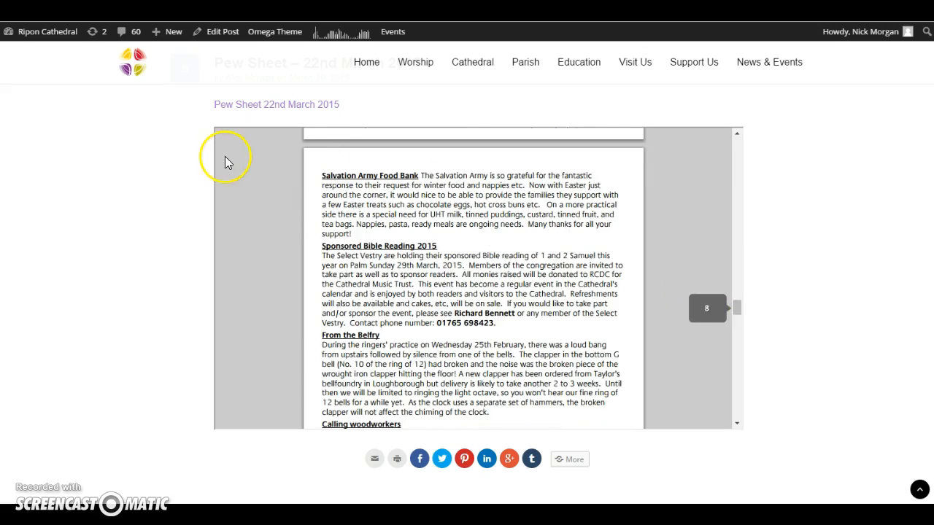